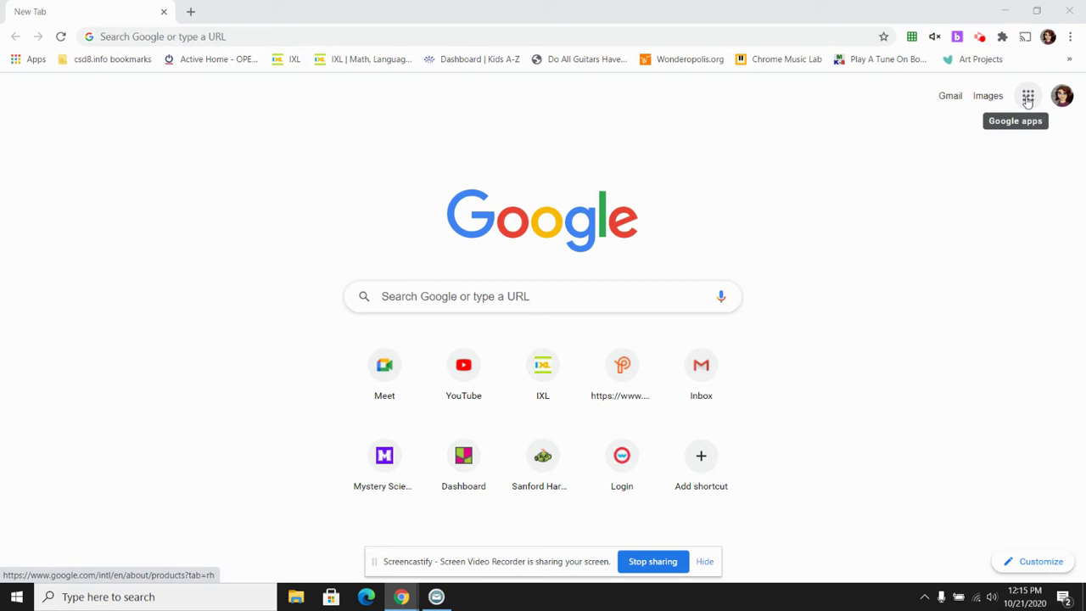
# Open the Google apps grid on Chrome's new tab page to reach Slides
pyautogui.click(1028, 100)
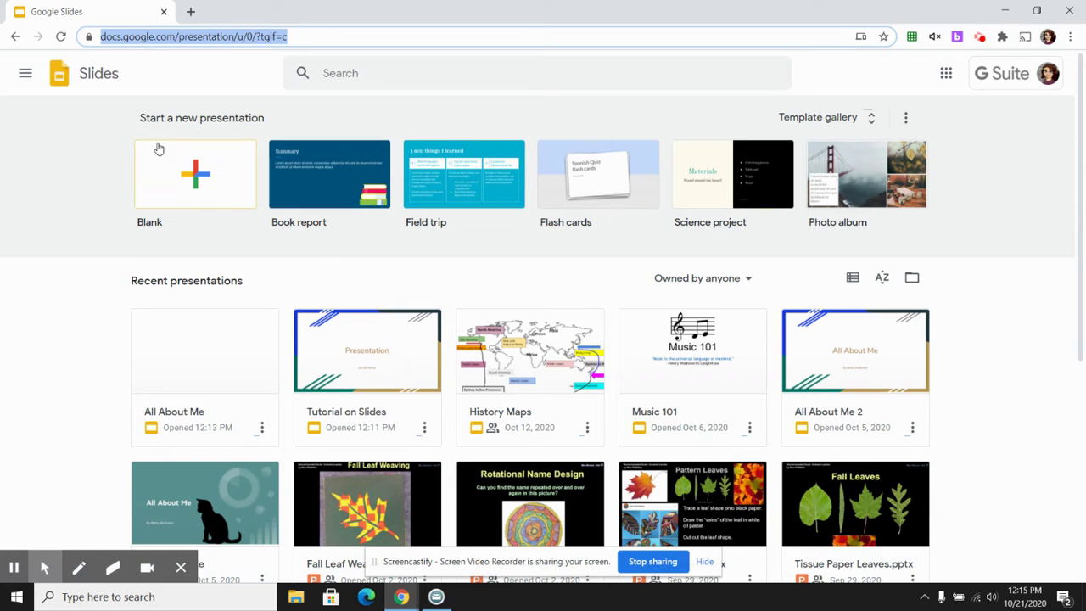
# Create a blank presentation and rename it 'All About Me'
pyautogui.click(193, 180)
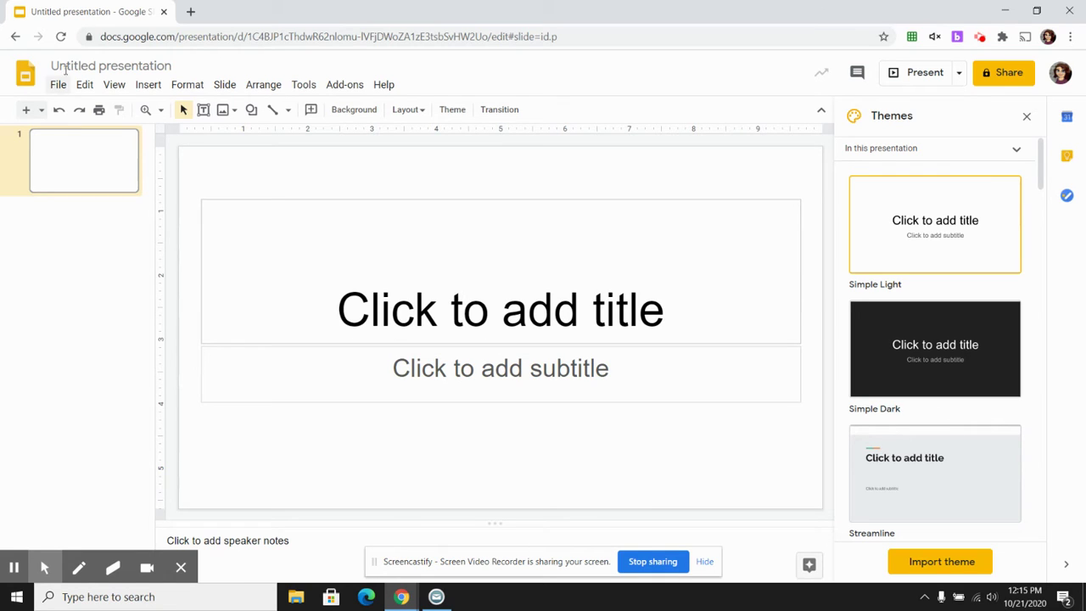
pyautogui.click(103, 68)
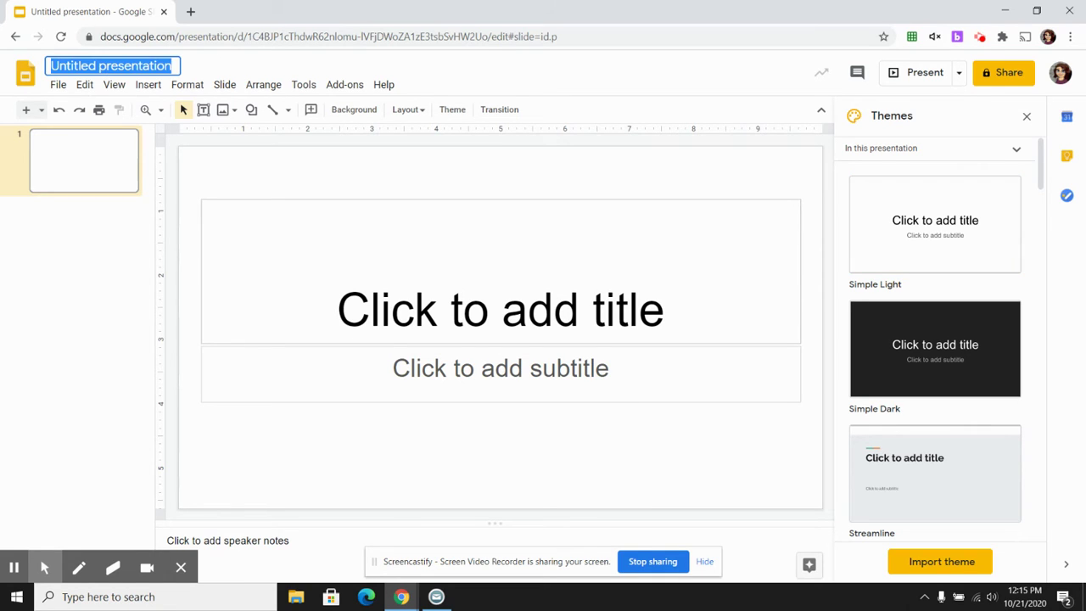
pyautogui.write('All About Me')
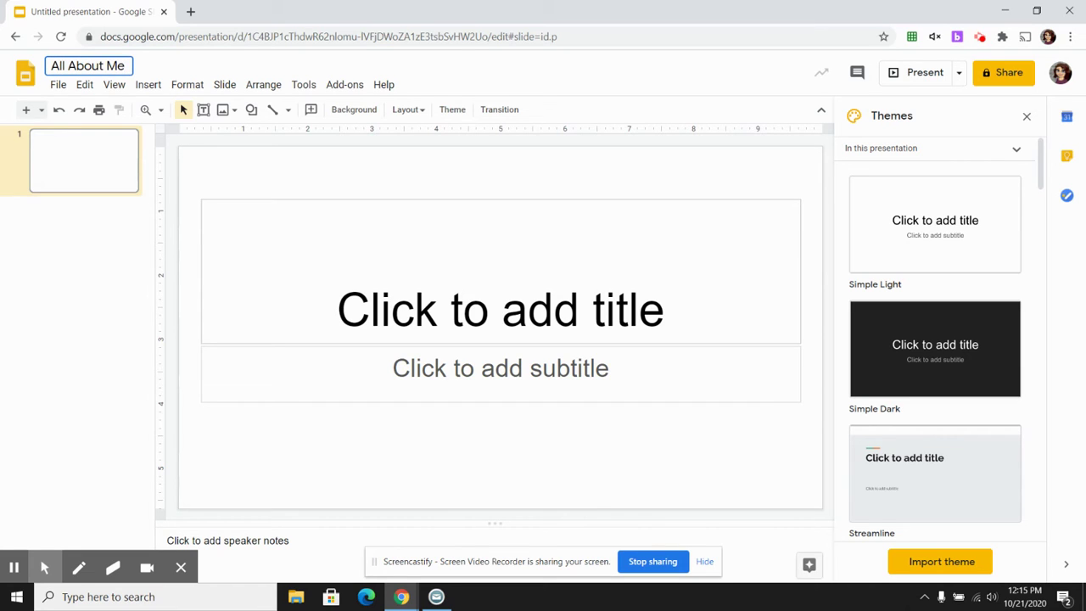
# Fill the title slide with title 'All About Me' and subtitle 'By My Name'
pyautogui.click(442, 299)
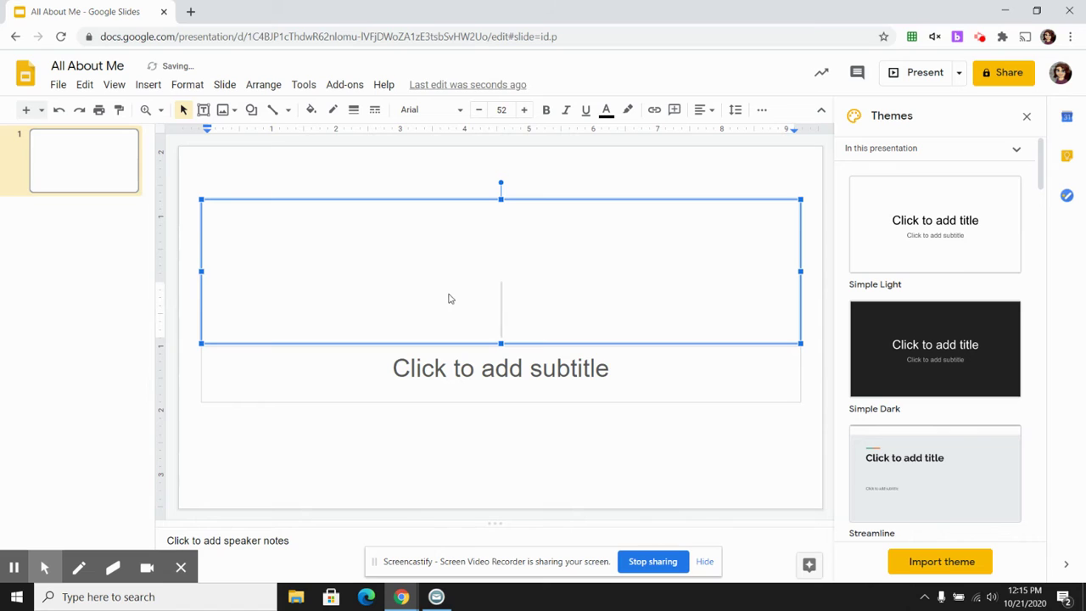
pyautogui.write('All About Me')
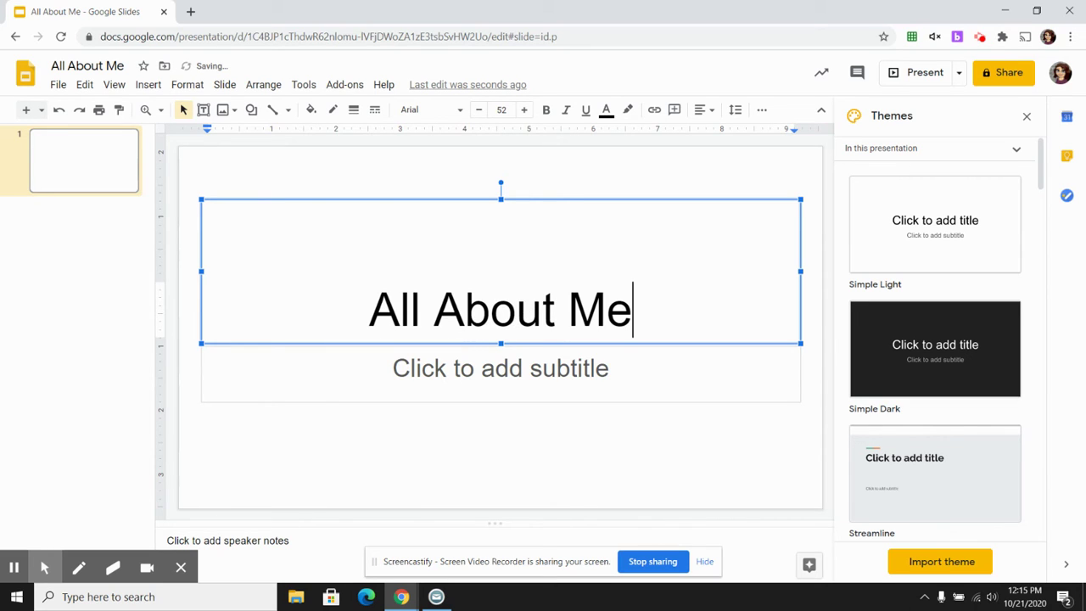
pyautogui.click(509, 378)
pyautogui.write('b')
pyautogui.press('BackSpace')
pyautogui.write('By My Name')
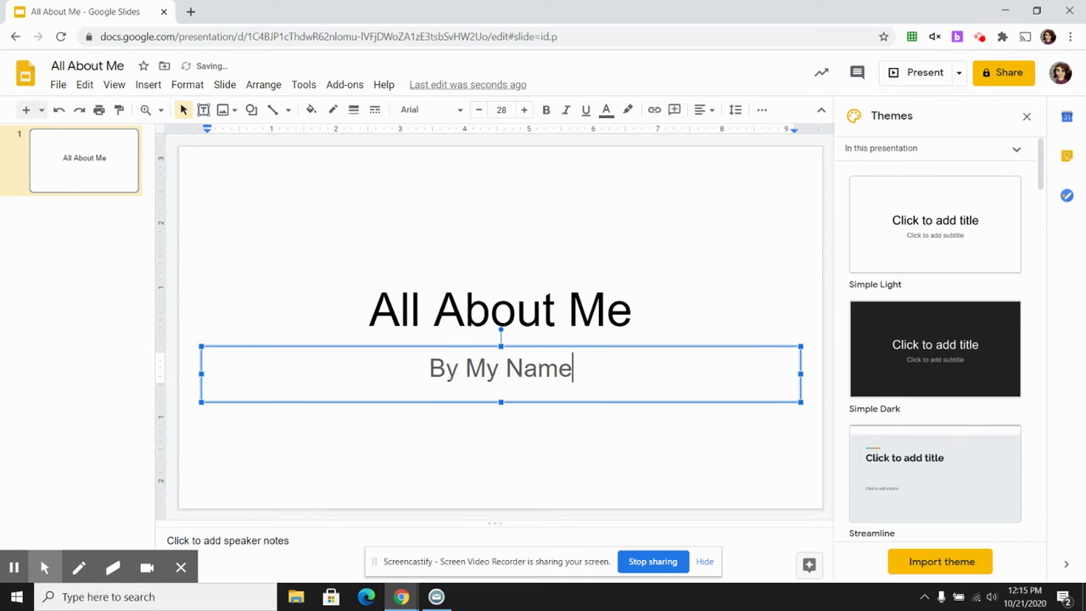
pyautogui.click(550, 458)
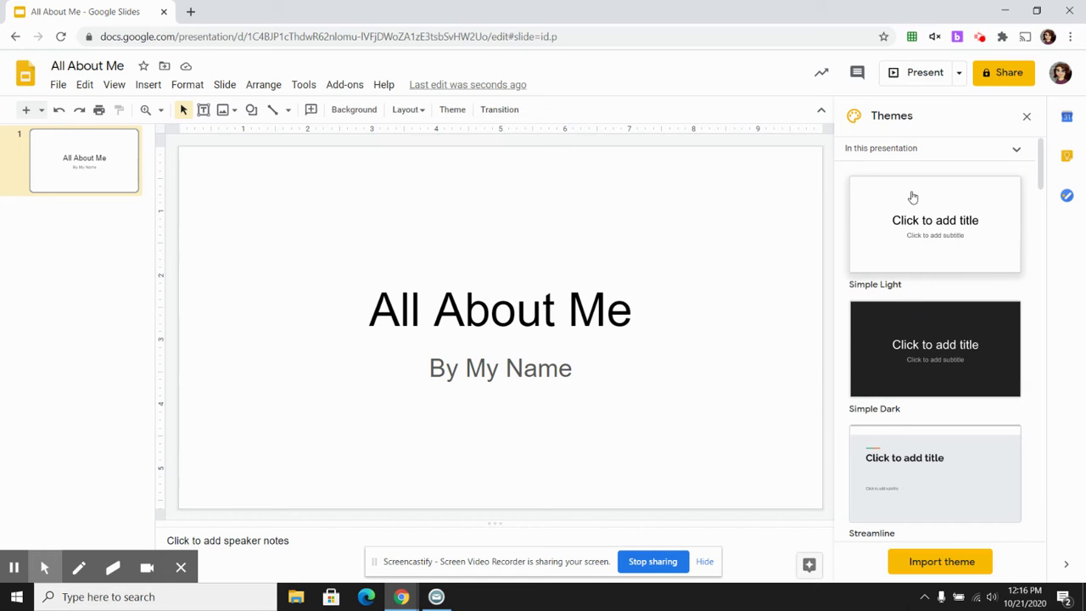
# Preview the Plum theme on the deck from the Themes panel
pyautogui.scroll(-4, 917, 280)
pyautogui.scroll(-2, 924, 299)
pyautogui.scroll(-2, 923, 301)
pyautogui.scroll(-2, 924, 304)
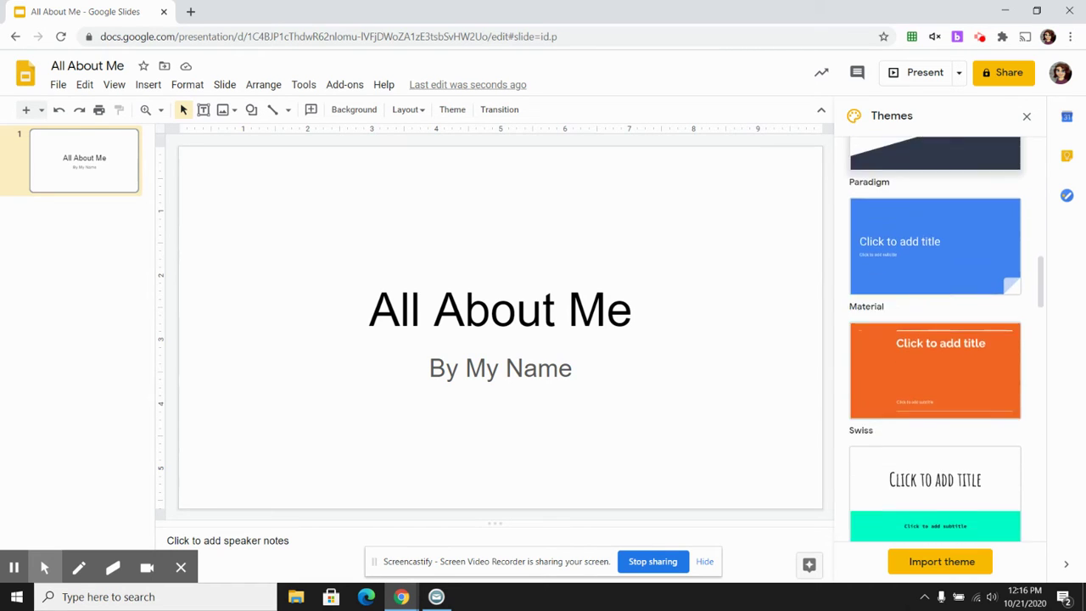
pyautogui.scroll(-2, 925, 305)
pyautogui.scroll(-2, 925, 308)
pyautogui.scroll(-1, 927, 312)
pyautogui.scroll(-3, 929, 314)
pyautogui.scroll(-1, 928, 315)
pyautogui.scroll(2, 948, 301)
pyautogui.scroll(1, 943, 284)
pyautogui.click(941, 279)
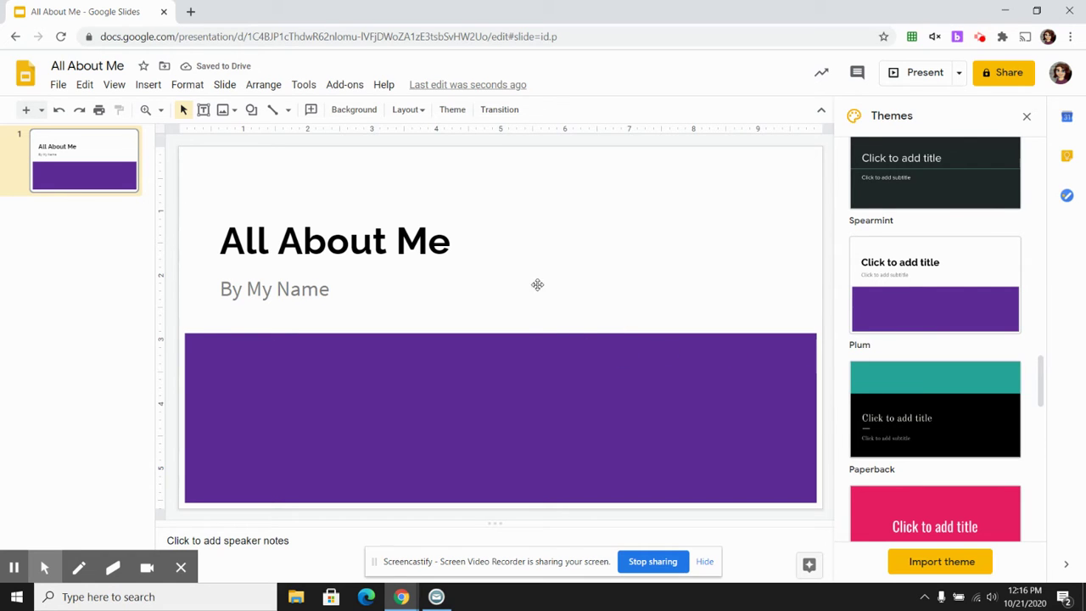
# Switch the deck's theme to Shift
pyautogui.scroll(3, 929, 381)
pyautogui.scroll(3, 929, 379)
pyautogui.scroll(1, 930, 380)
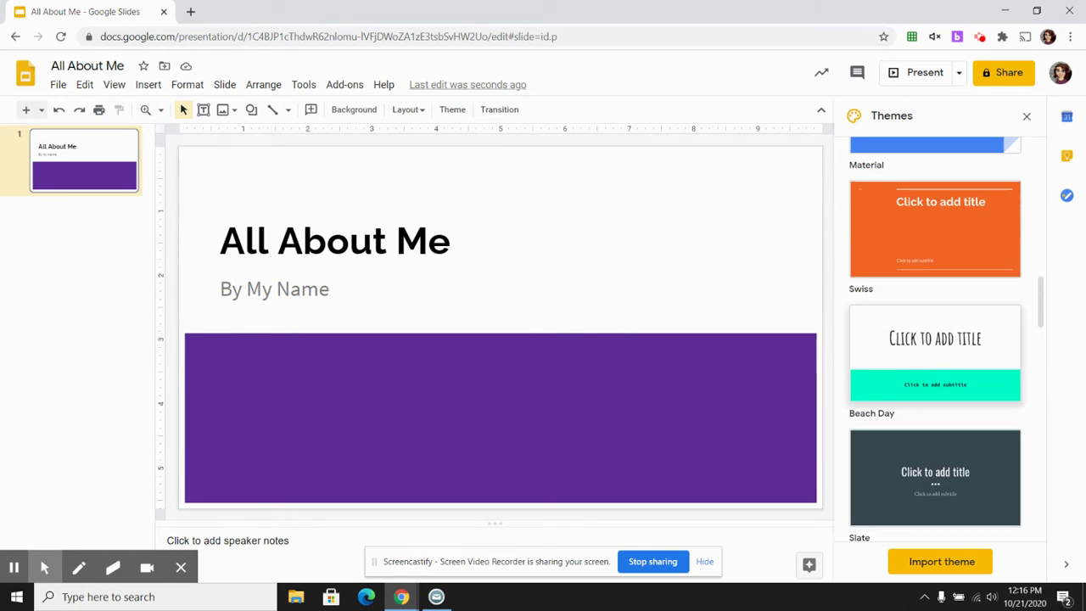
pyautogui.scroll(2, 929, 380)
pyautogui.scroll(3, 930, 380)
pyautogui.scroll(2, 930, 339)
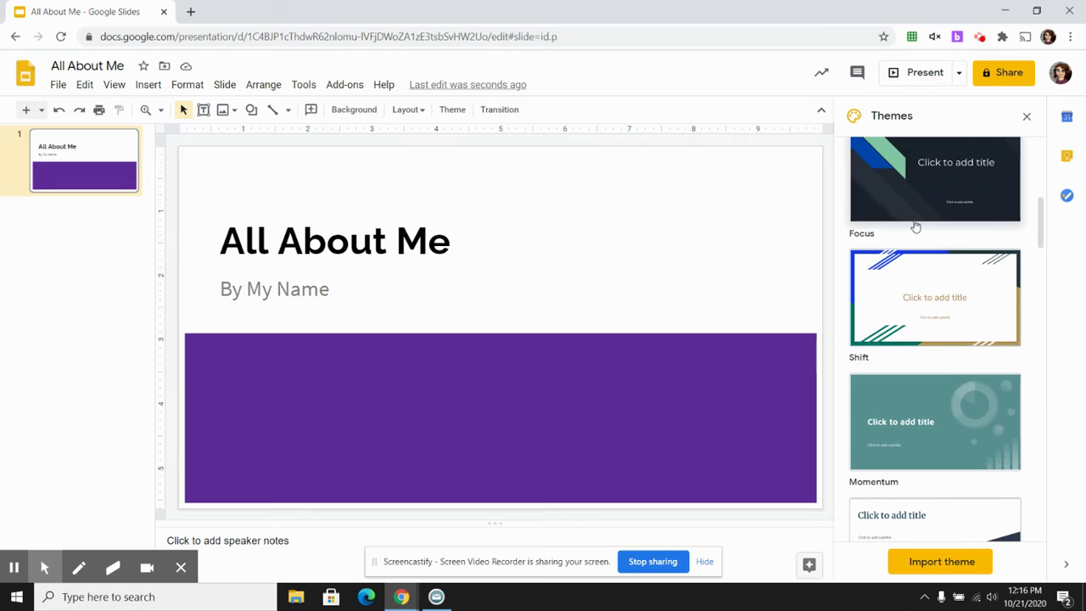
pyautogui.click(935, 299)
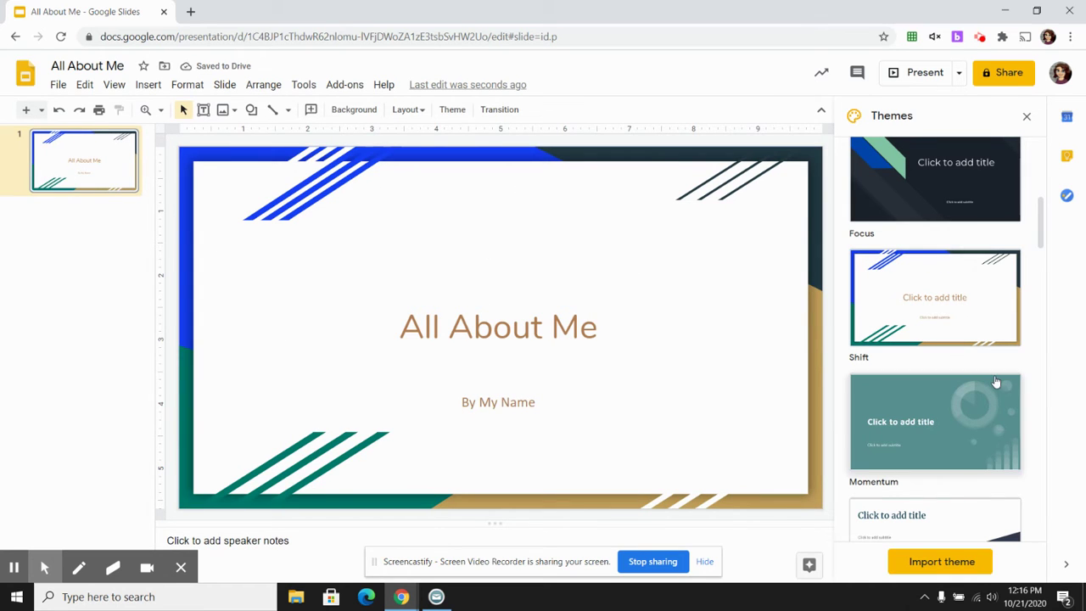
# Close the Themes panel, leaving Shift applied
pyautogui.scroll(2, 929, 310)
pyautogui.scroll(1, 936, 292)
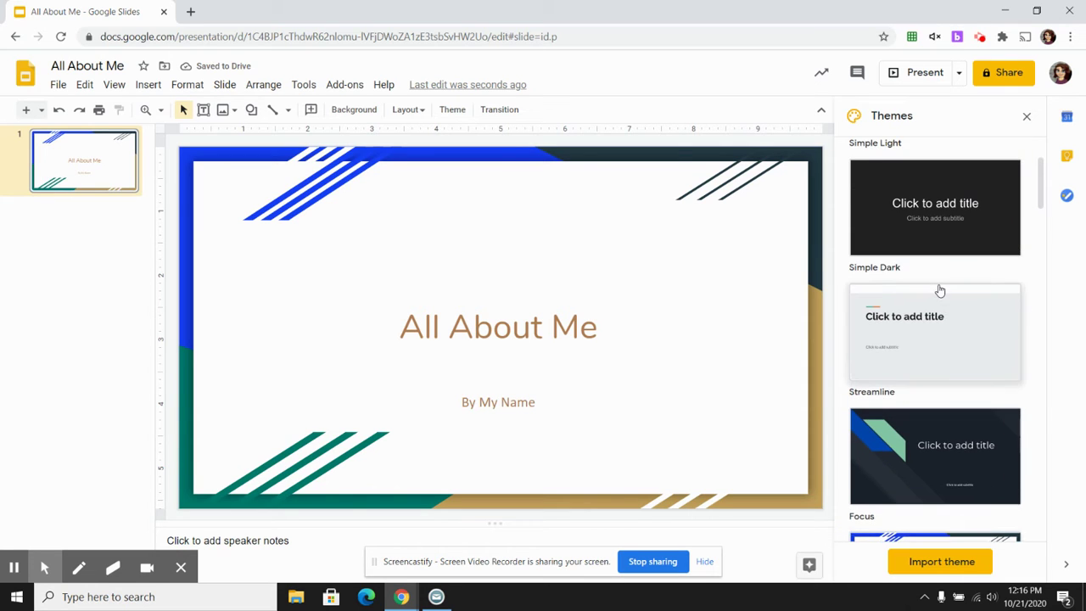
pyautogui.scroll(1, 936, 290)
pyautogui.scroll(1, 936, 290)
pyautogui.scroll(-1, 936, 293)
pyautogui.scroll(-4, 934, 305)
pyautogui.scroll(-1, 936, 318)
pyautogui.scroll(-4, 934, 315)
pyautogui.scroll(-1, 934, 315)
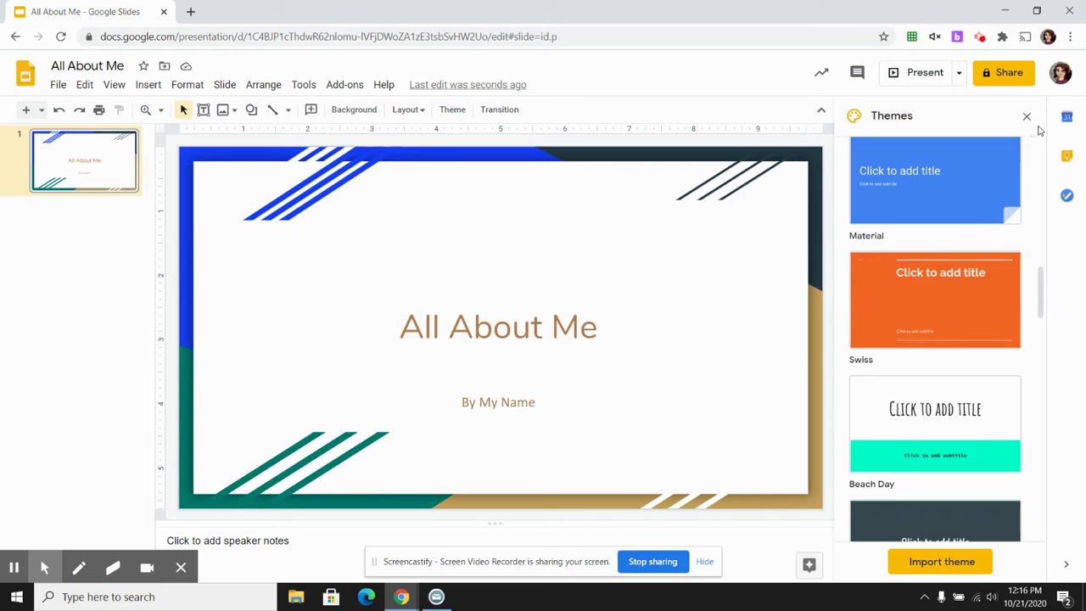
pyautogui.click(1027, 117)
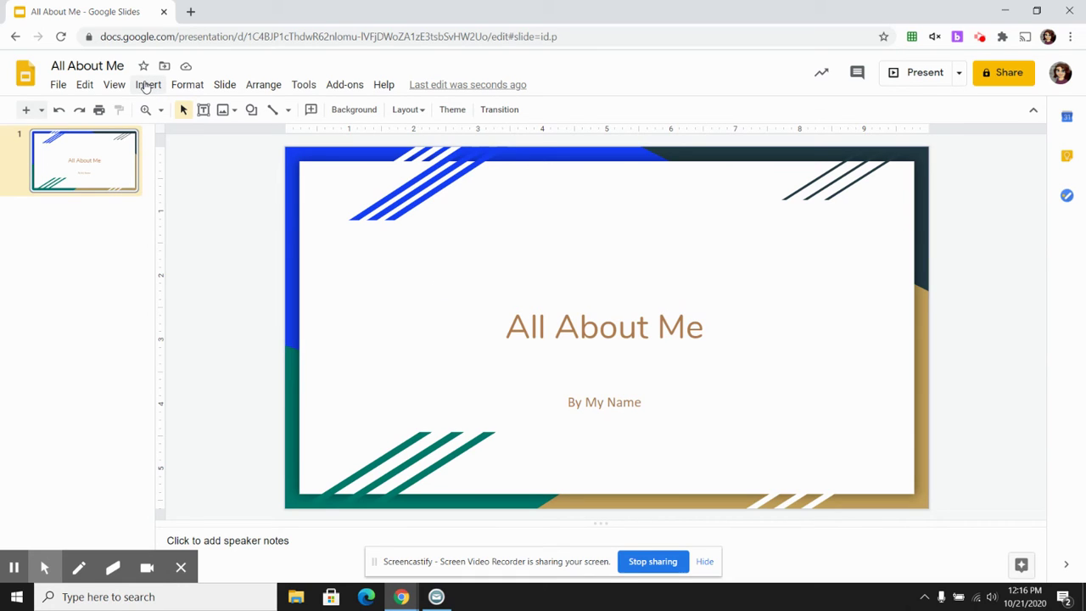
# Add two new slides after the title slide, giving the deck three slides
pyautogui.click(148, 85)
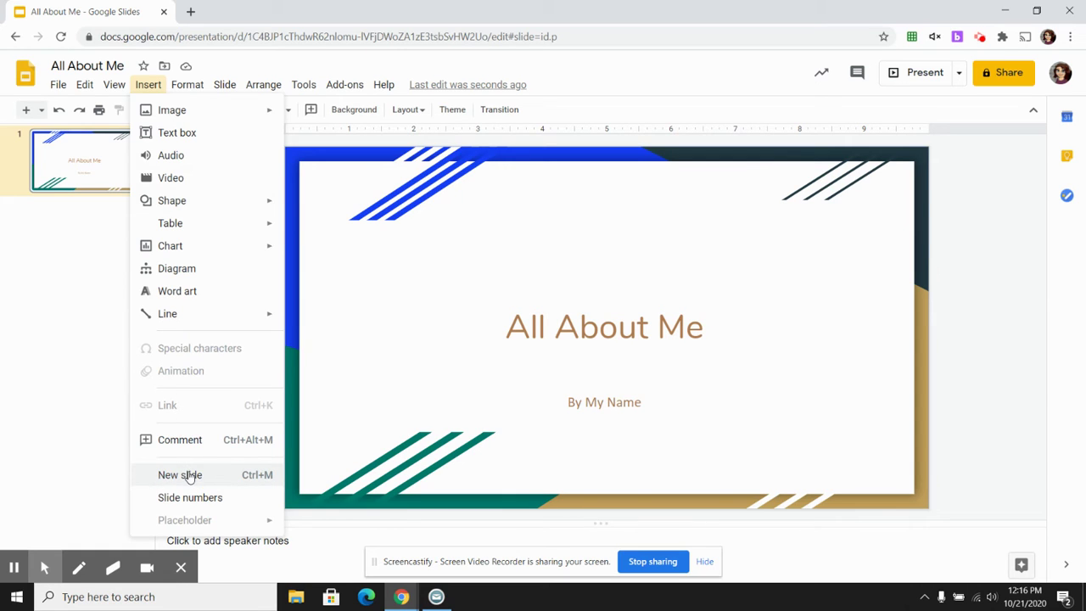
pyautogui.click(191, 477)
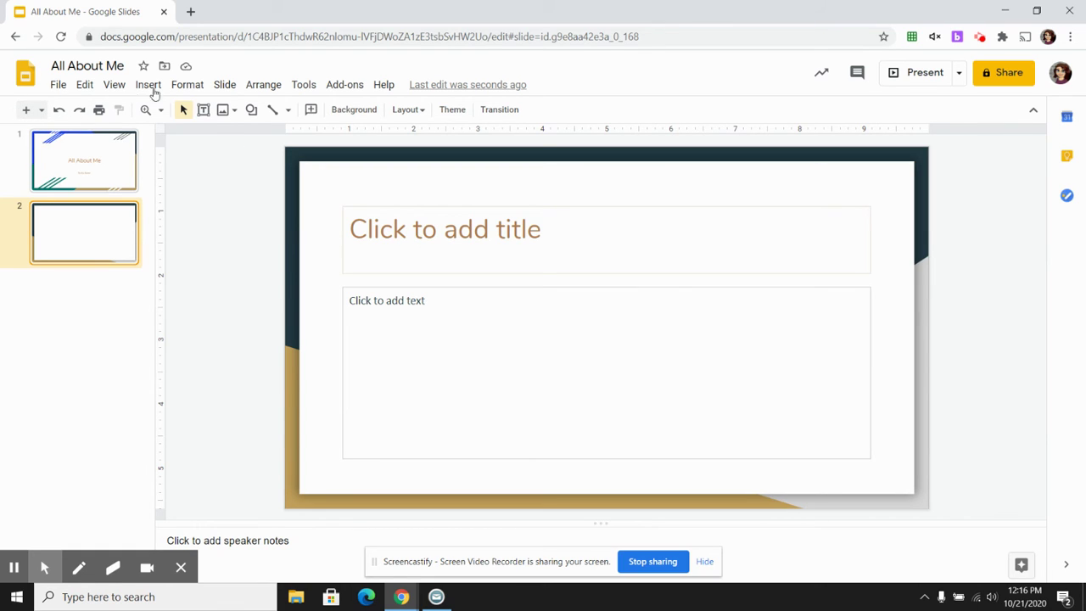
pyautogui.click(26, 111)
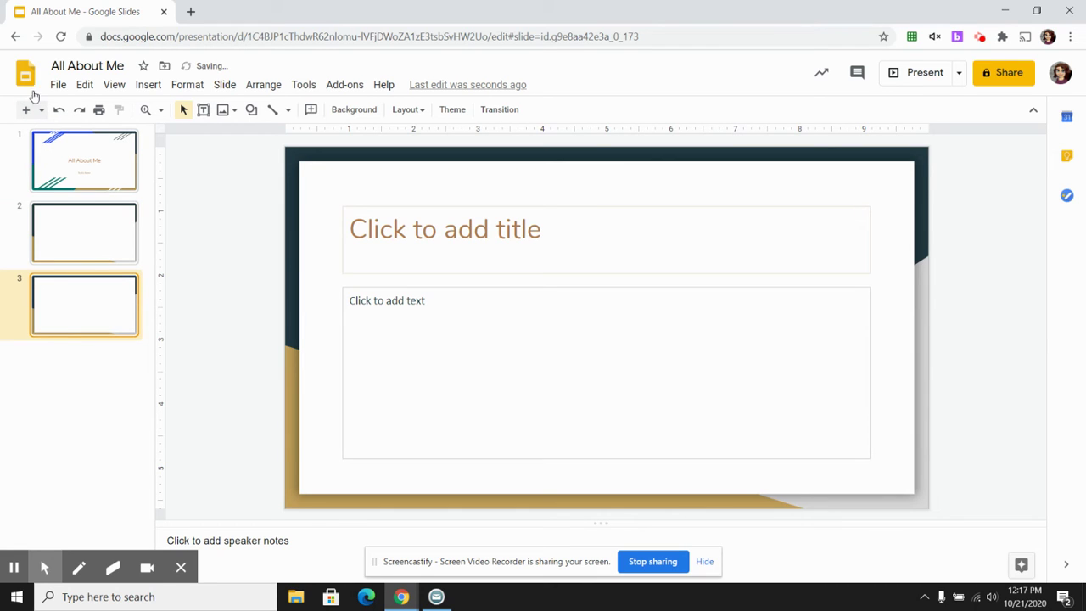
pyautogui.click(42, 112)
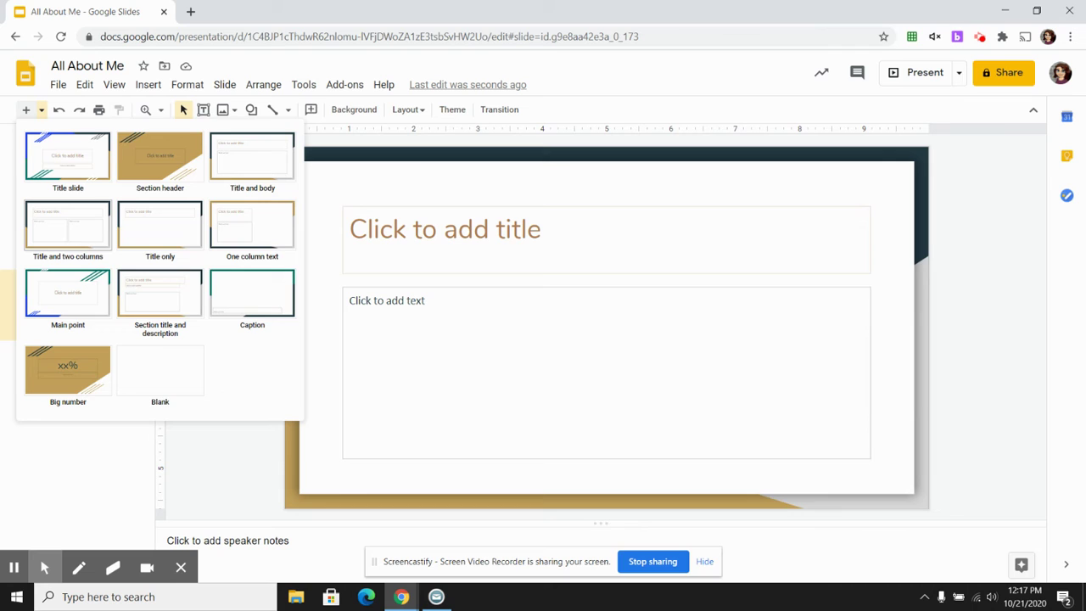
# Add a 'Title and two columns' slide titled 'My Favorite Animal is a cat.'
pyautogui.click(70, 236)
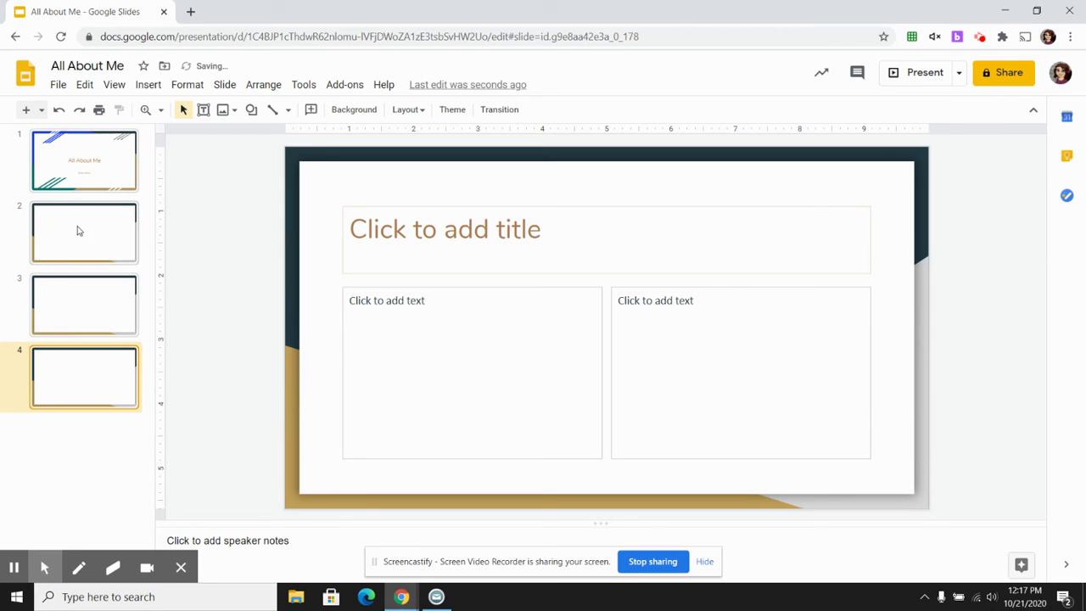
pyautogui.click(561, 235)
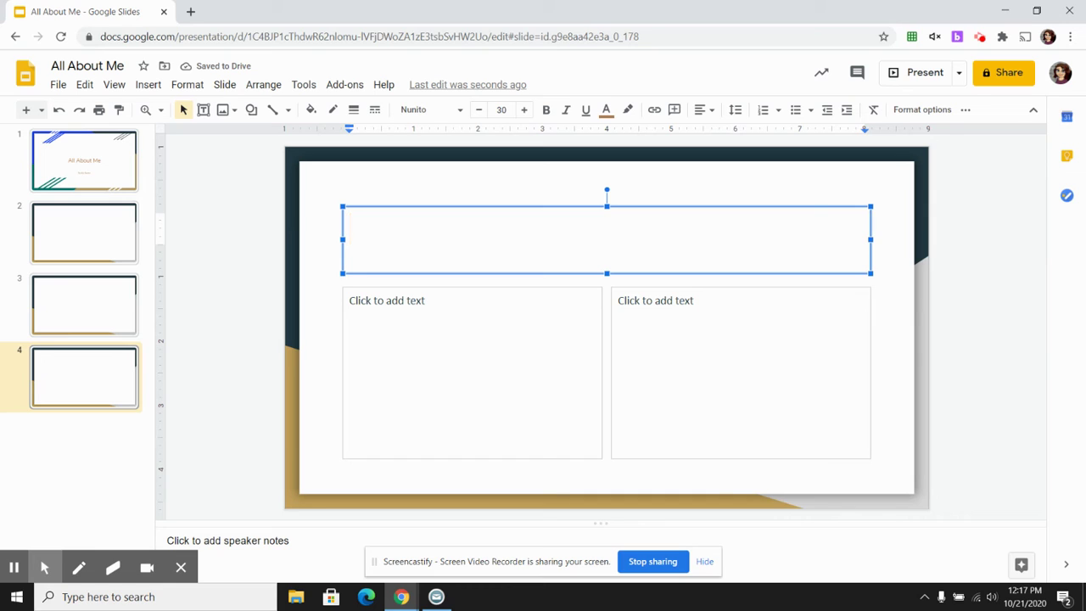
pyautogui.write('My Favorite Animal is a cat.')
pyautogui.click(467, 322)
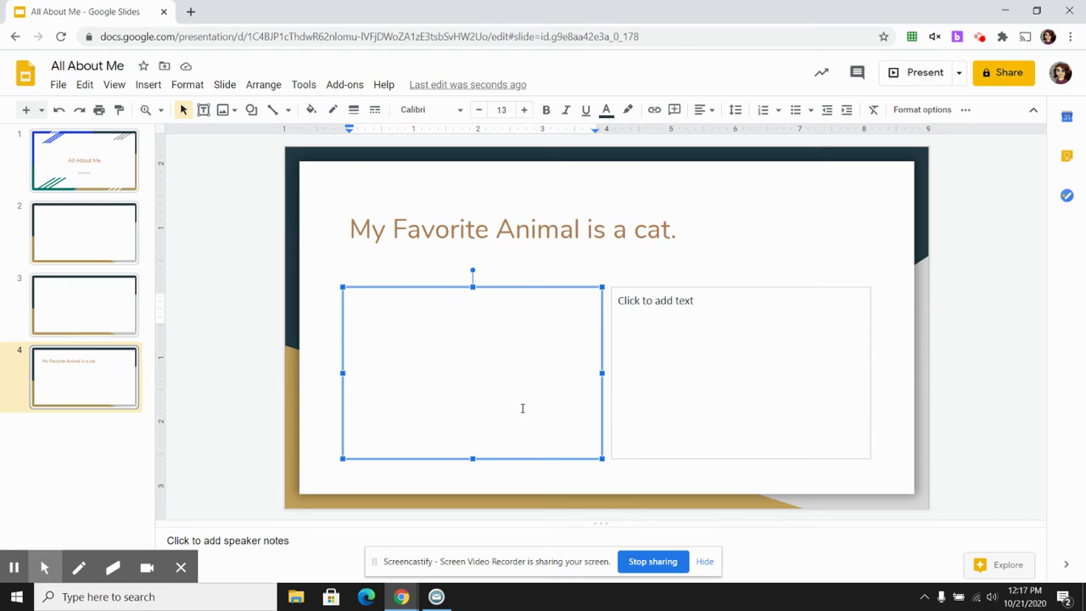
pyautogui.click(148, 85)
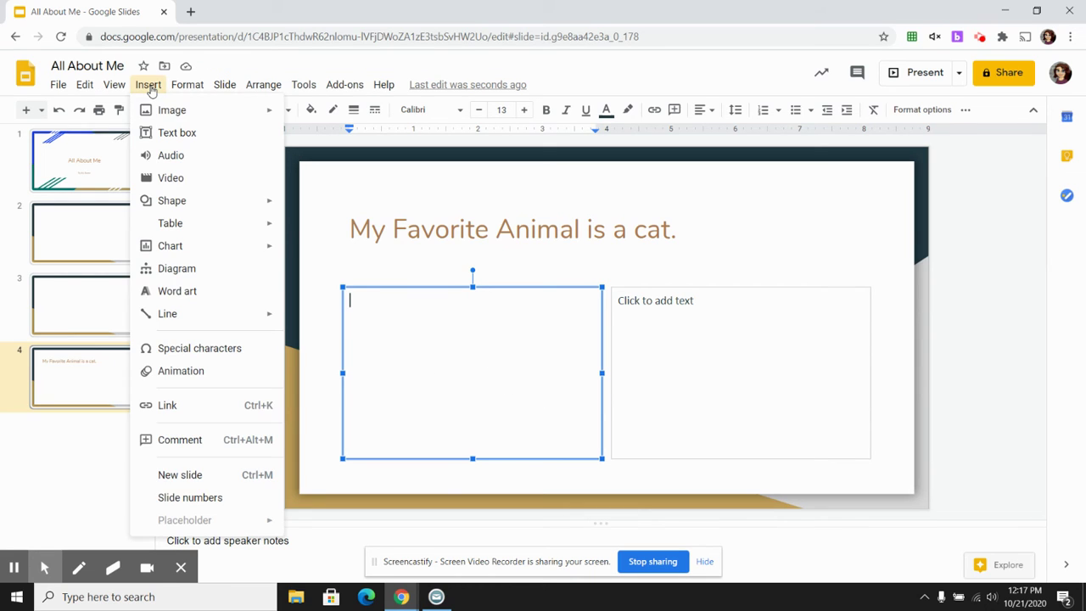
pyautogui.moveTo(173, 110)
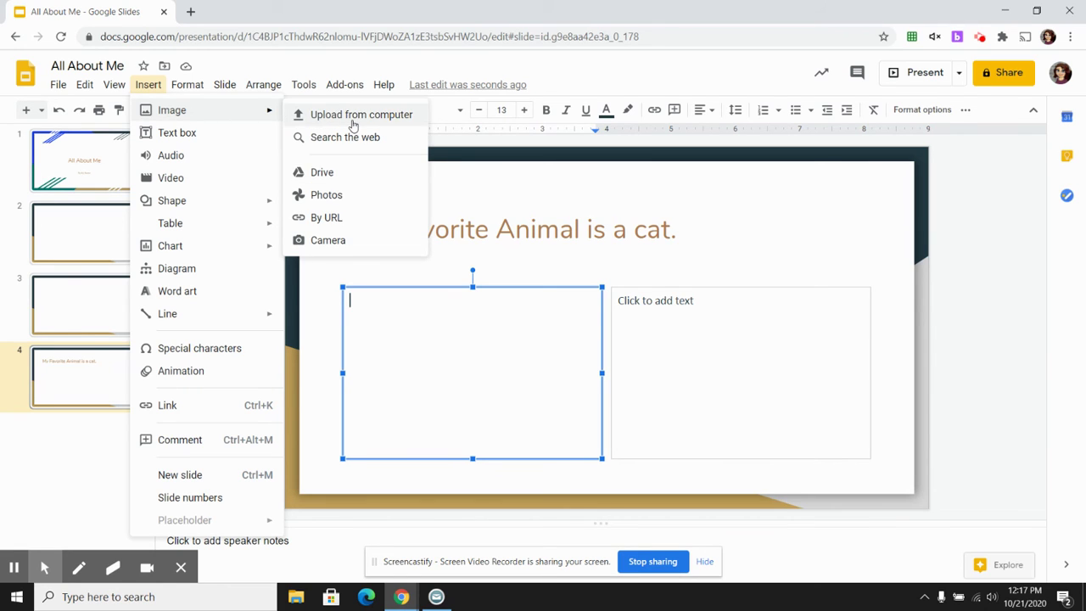
# Insert a black cat photo from a web search and fit it into the left column
pyautogui.click(344, 137)
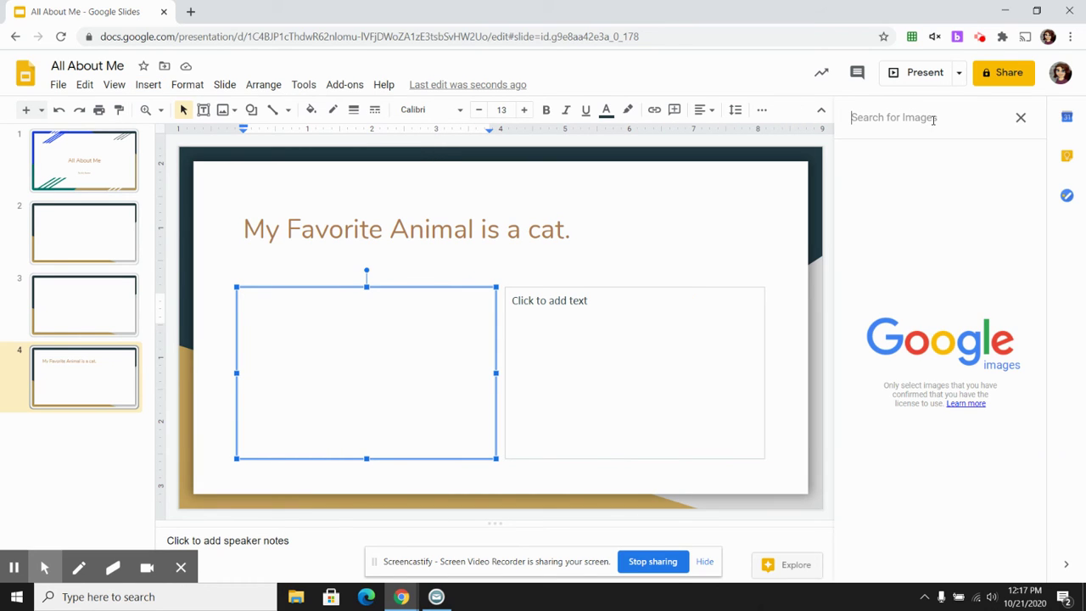
pyautogui.write('black cat')
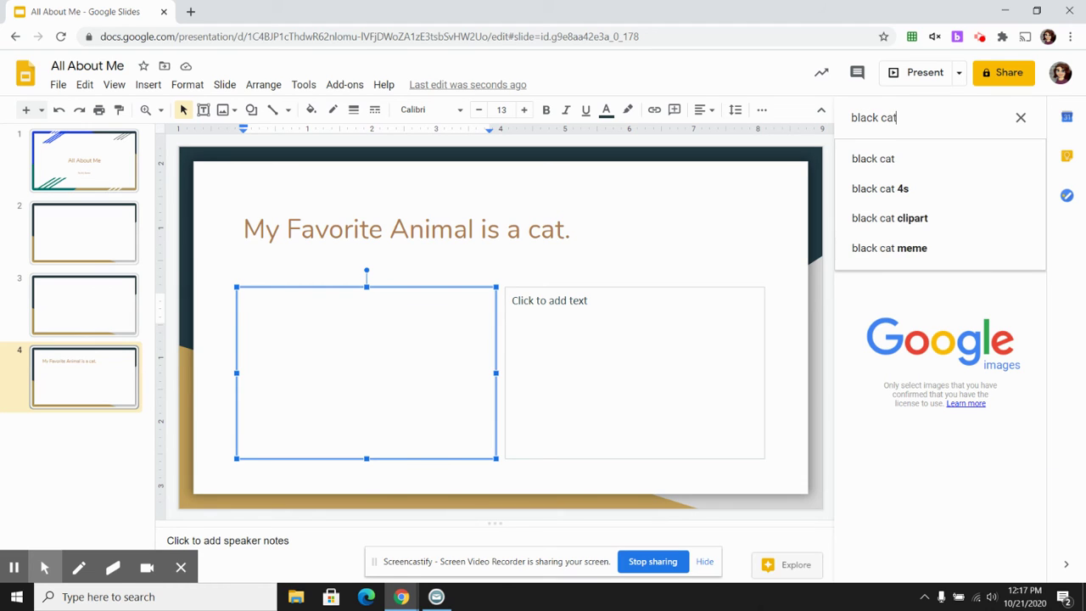
pyautogui.click(930, 155)
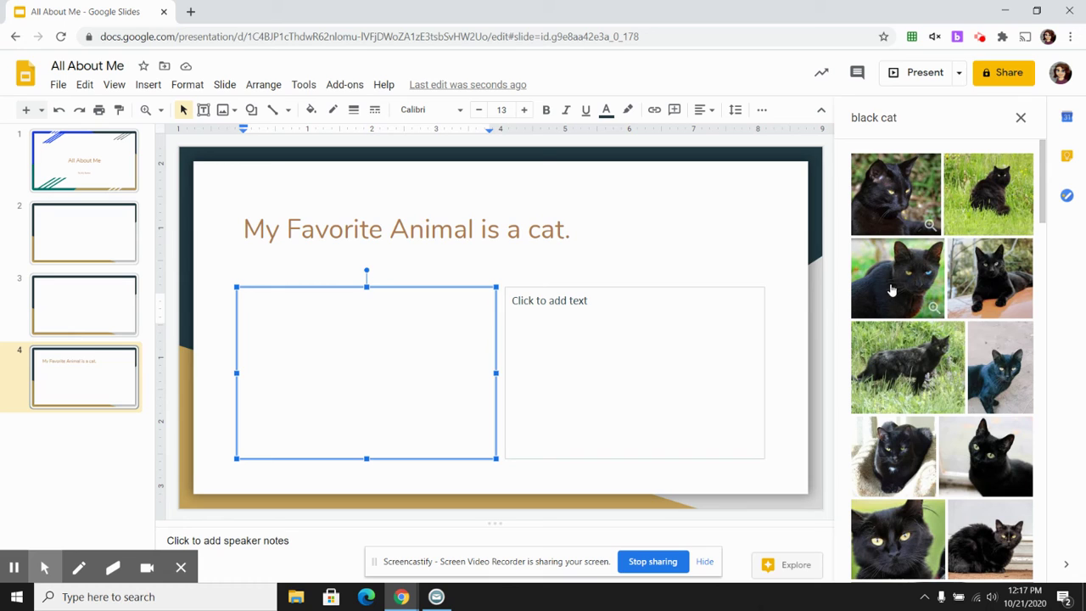
pyautogui.scroll(-2, 888, 309)
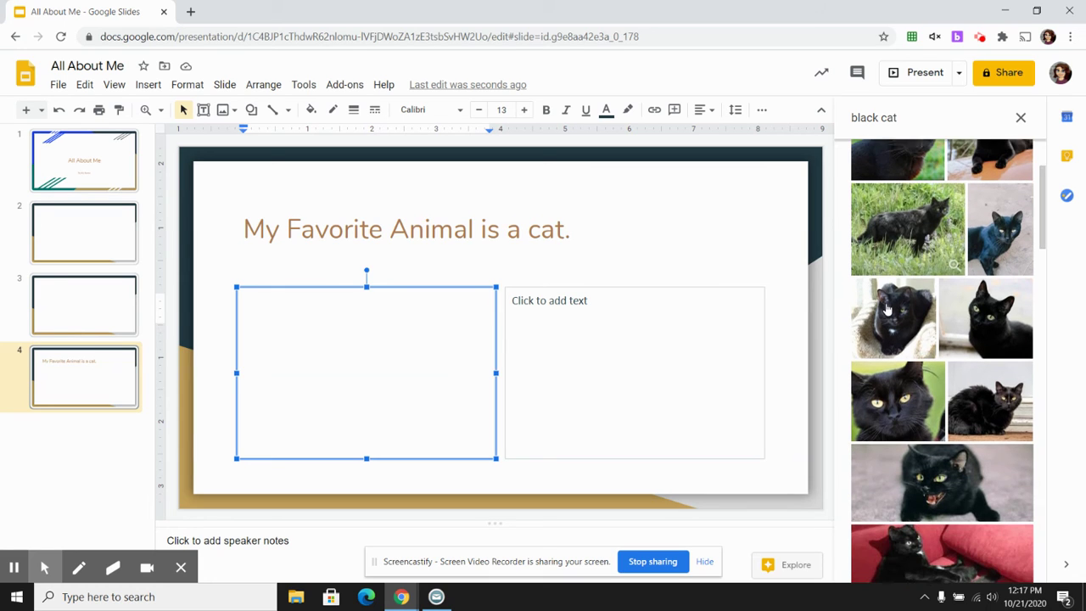
pyautogui.click(891, 391)
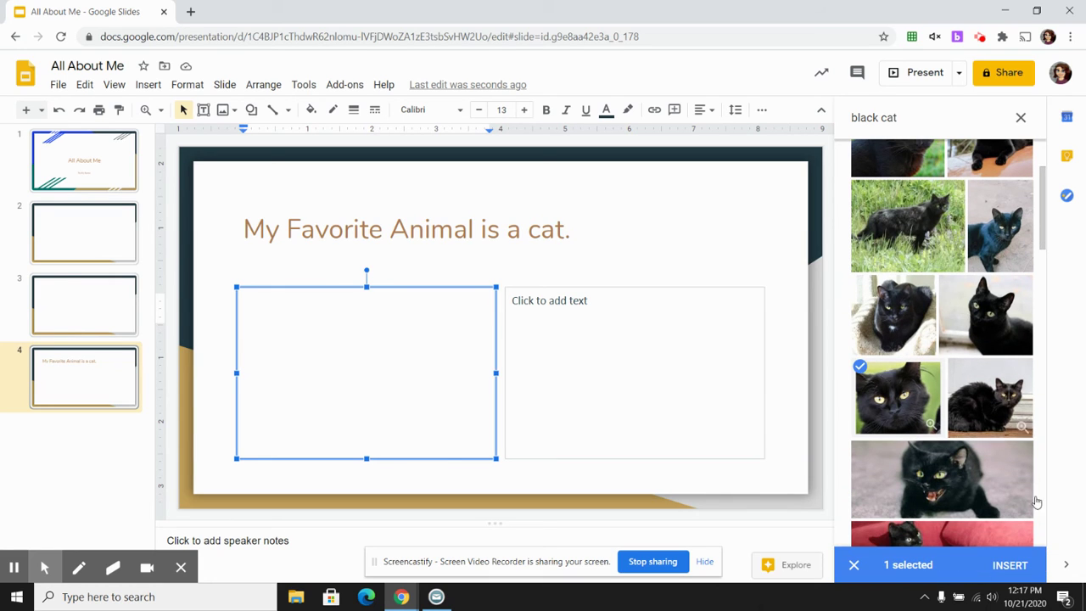
pyautogui.click(1013, 566)
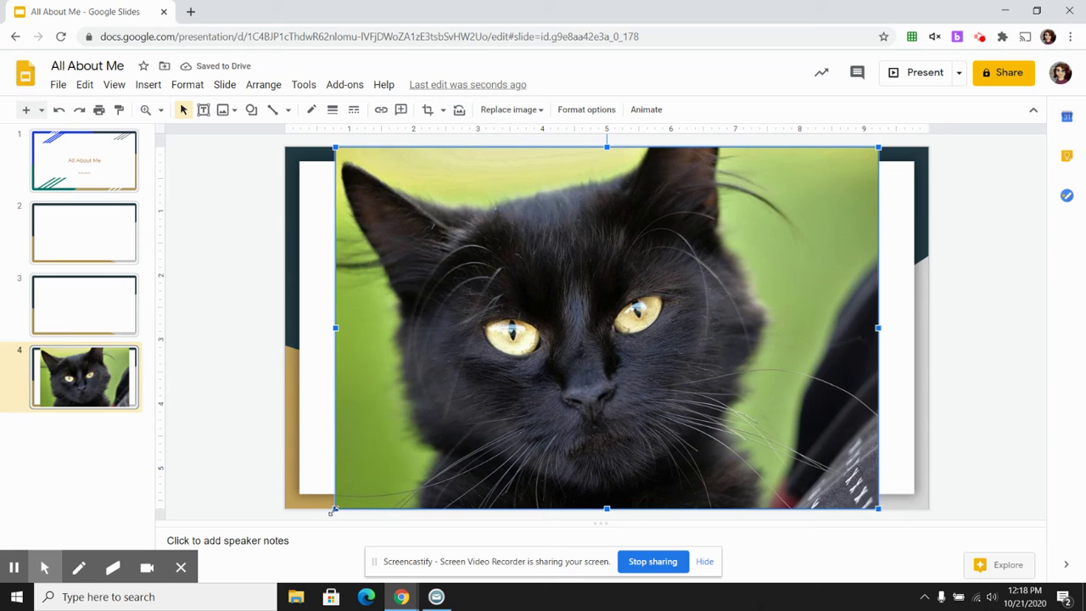
pyautogui.moveTo(332, 511)
pyautogui.mouseDown()
pyautogui.moveTo(666, 336)
pyautogui.moveTo(607, 327)
pyautogui.mouseUp()
pyautogui.moveTo(458, 322); pyautogui.dragTo(475, 381)
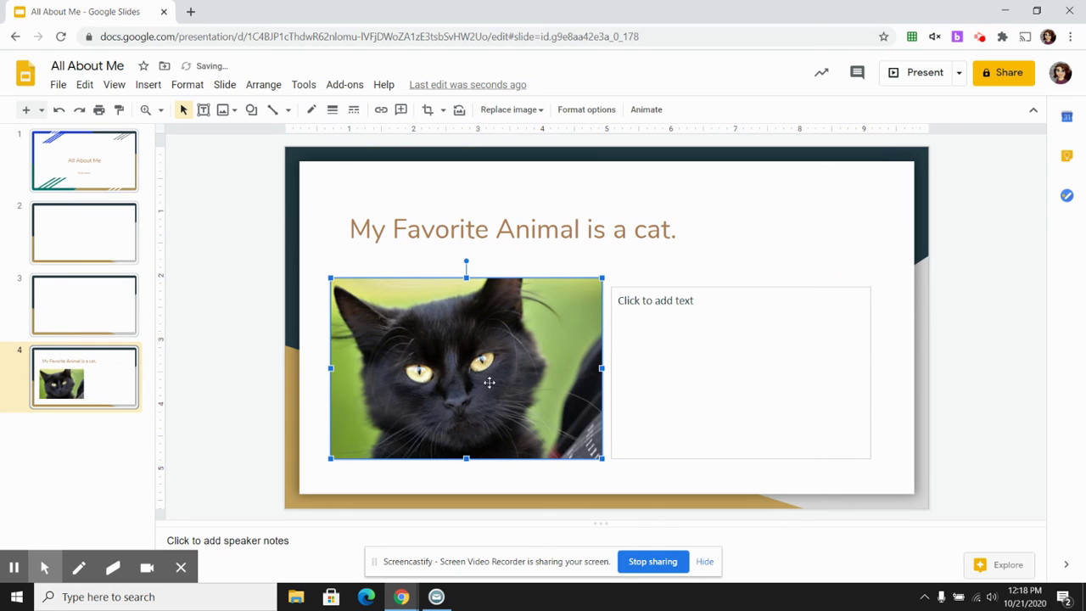
# Type the caption 'This is a picture of a cat who looks like my cat Chicken' in the right column
pyautogui.click(700, 363)
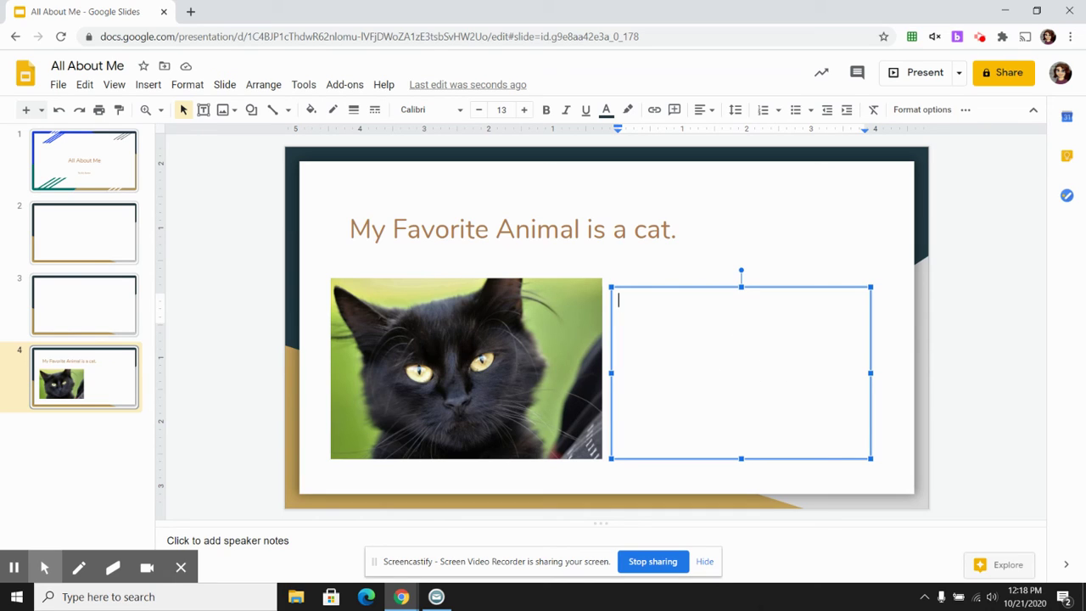
pyautogui.write('Ths')
pyautogui.write('a picture of a ca')
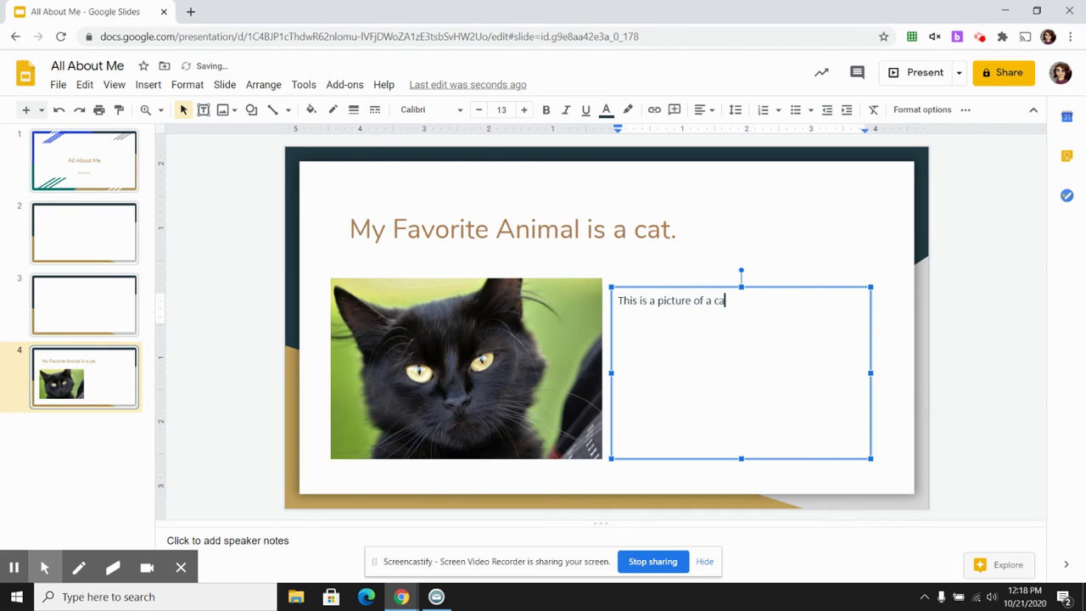
pyautogui.write('t who looks like my cat ')
pyautogui.write('Chicken.')
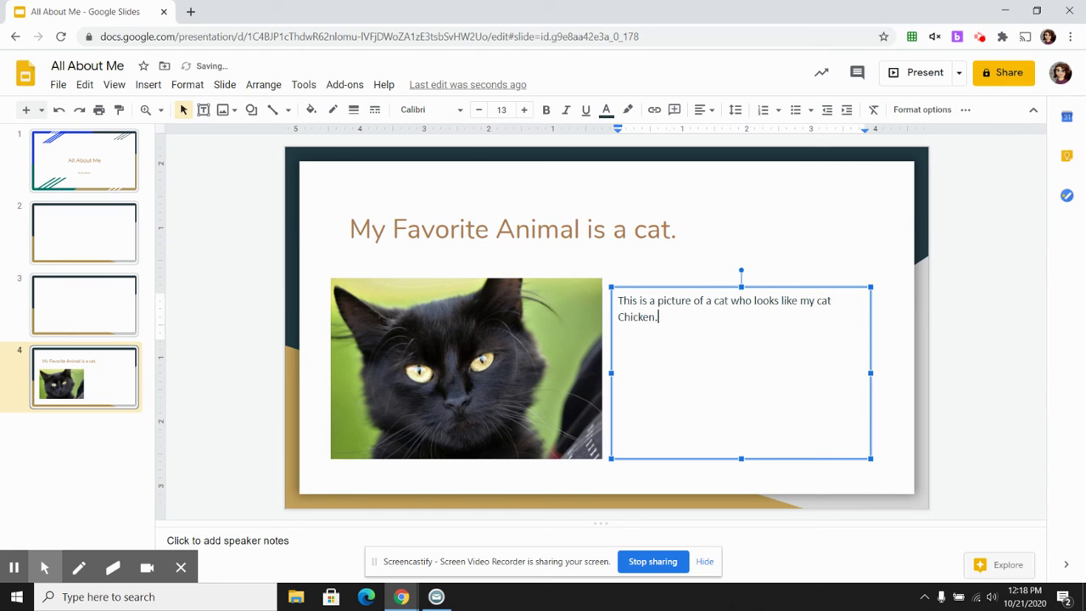
# Play the deck as a full-screen slideshow from the title slide, then exit with Esc
pyautogui.click(86, 170)
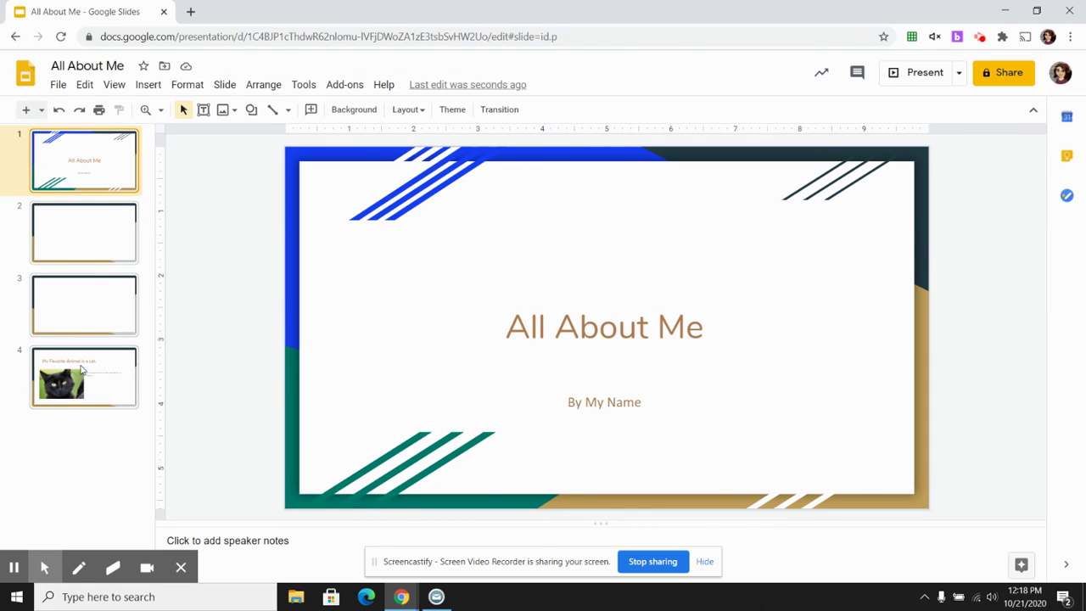
pyautogui.click(81, 371)
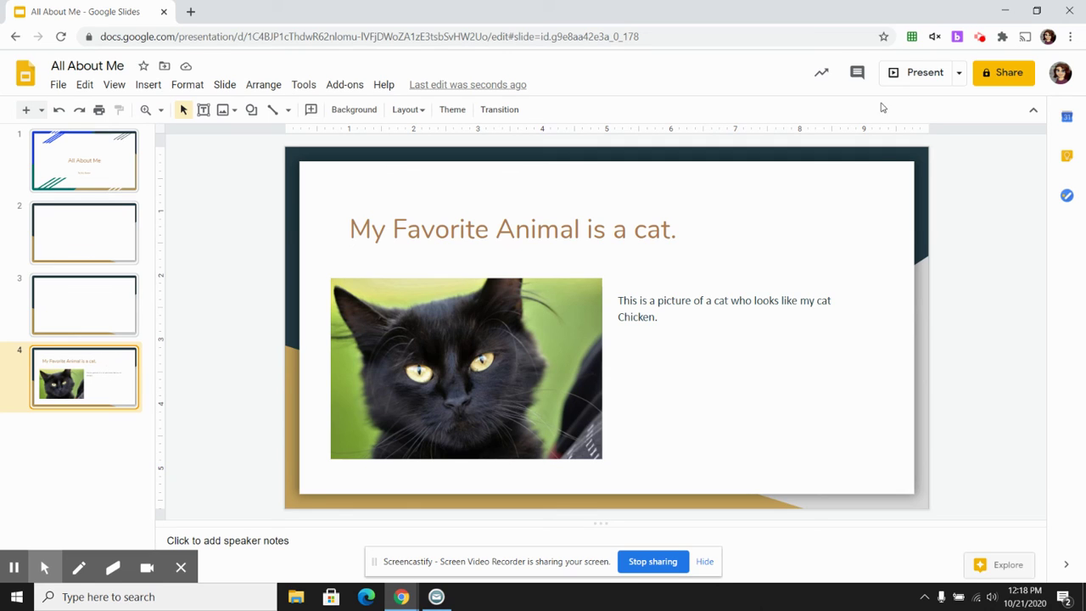
pyautogui.click(72, 170)
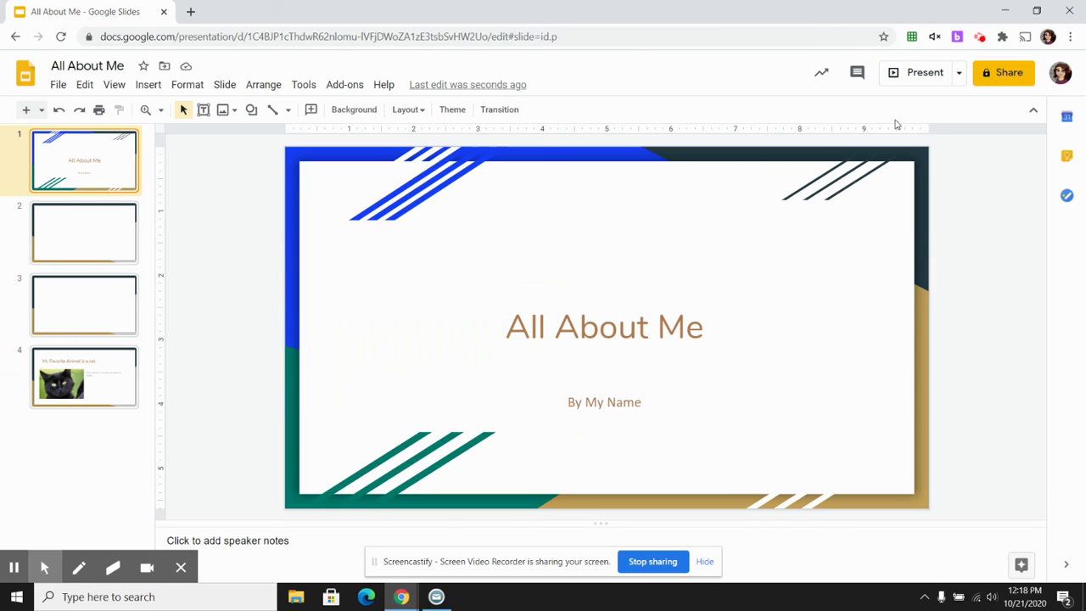
pyautogui.click(929, 73)
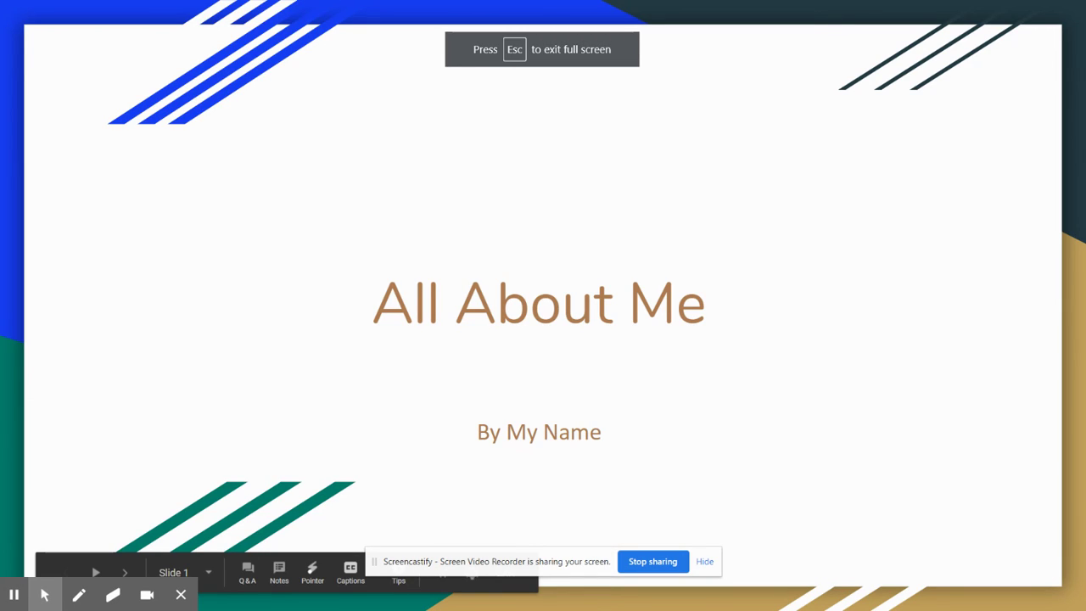
pyautogui.press('Escape')
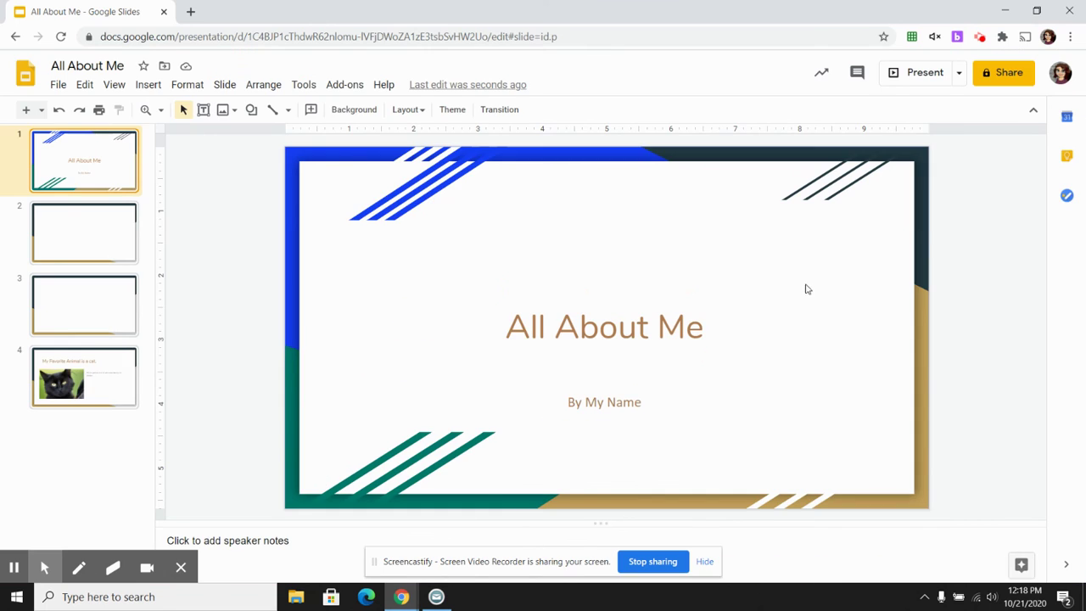